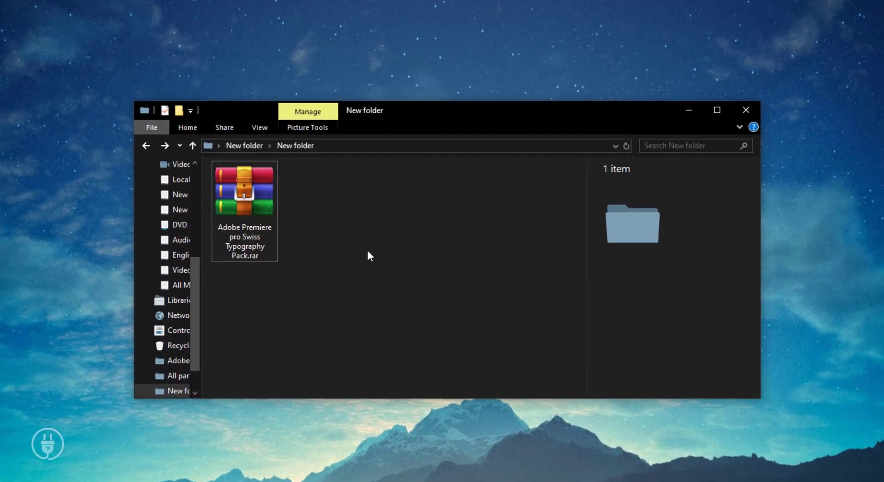
- Extract the Swiss Typography Pack .rar archive in place with Extract Here
left_click(247, 216)
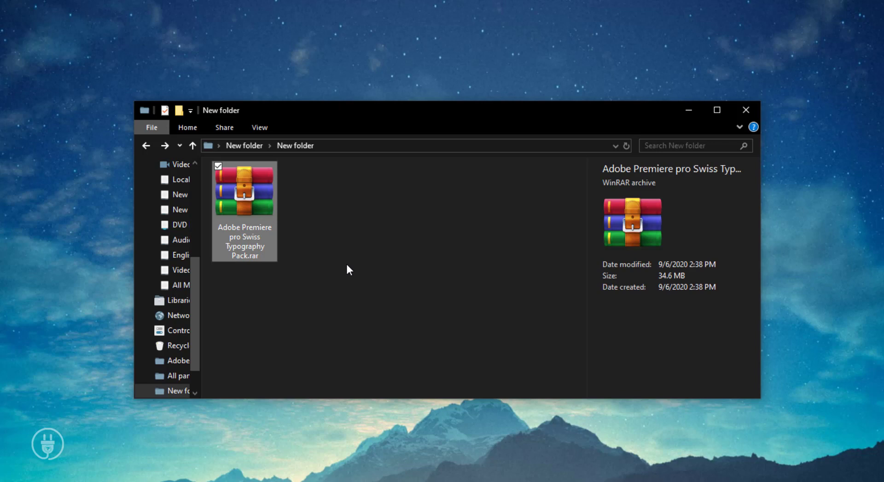
right_click(271, 217)
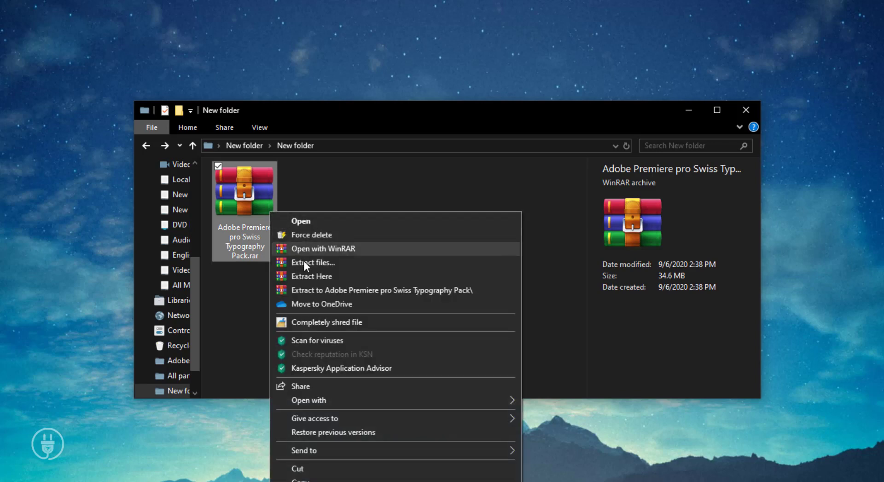
left_click(311, 275)
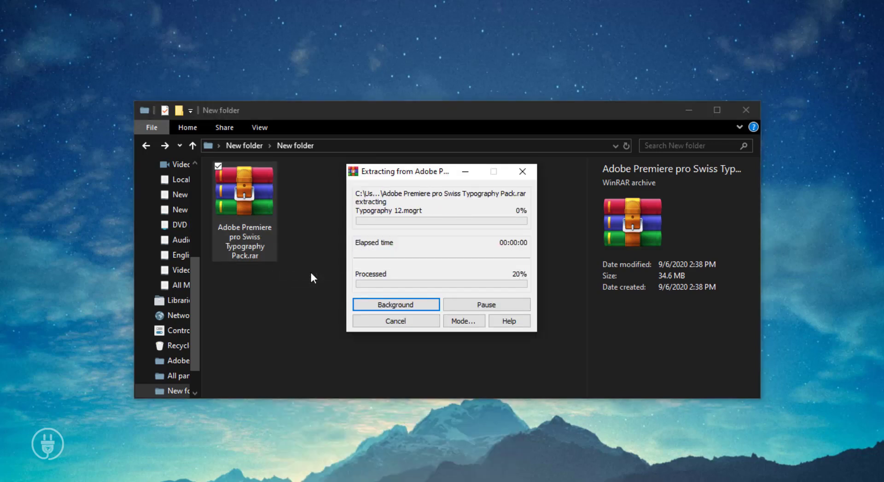
- Open the extracted pack folder and inspect the Swiss Typography Pack CC 2018.aep project
right_click(265, 222)
left_click(283, 218)
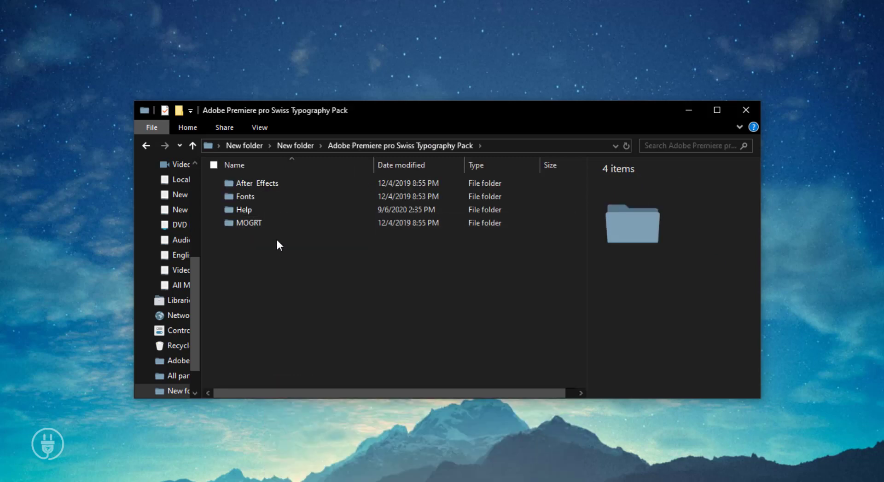
left_click(257, 188)
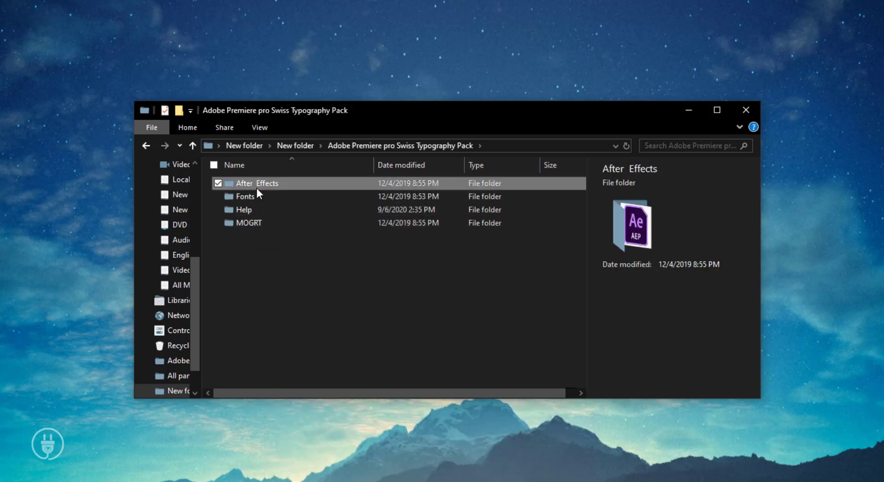
left_click(256, 224)
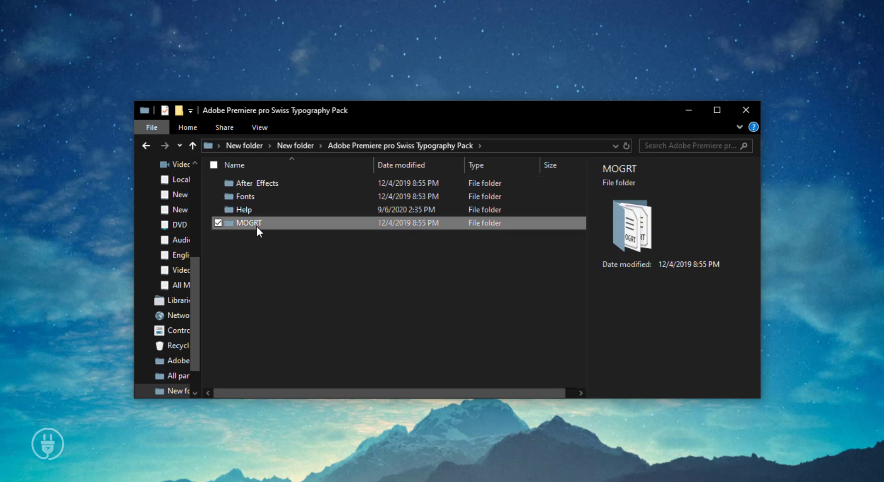
left_click(258, 187)
double_click(260, 184)
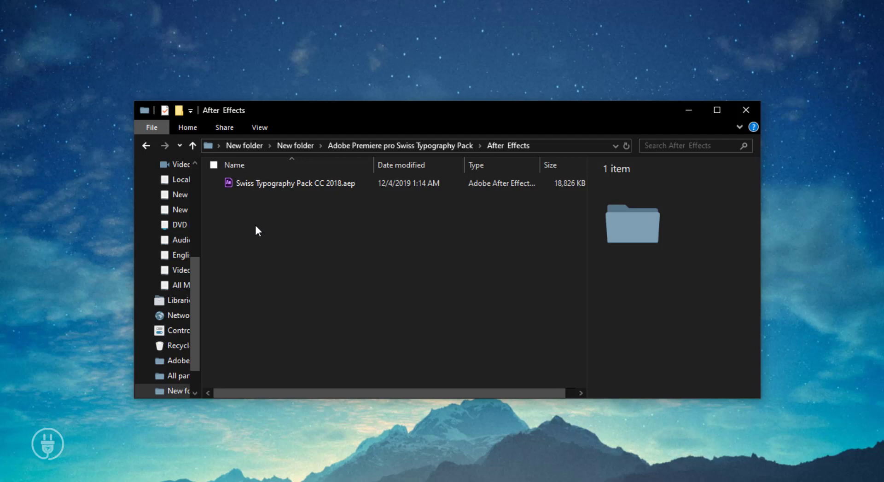
left_click(258, 187)
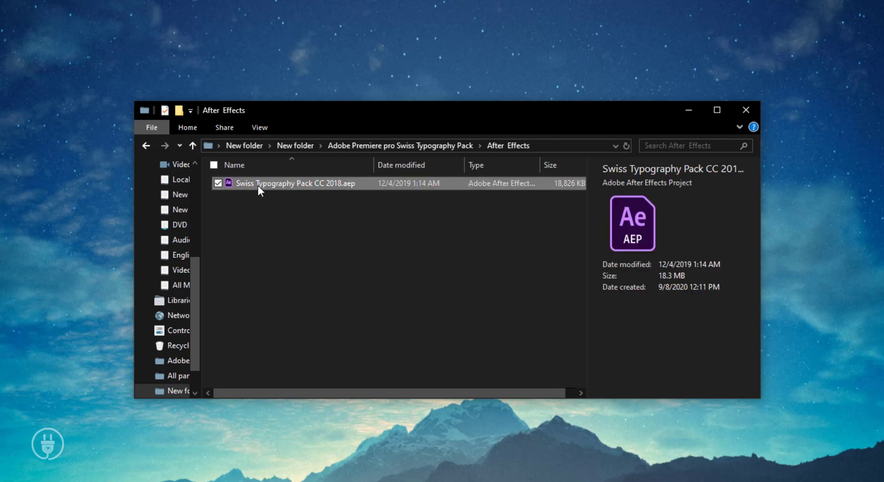
- Inspect the 44 templates in the pack's MOGRT folder, then return to the pack folder
left_click(146, 145)
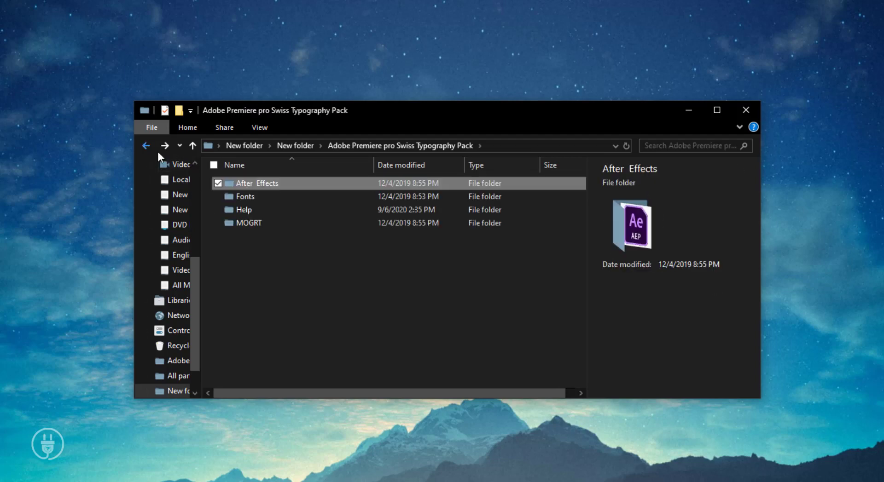
left_click(261, 271)
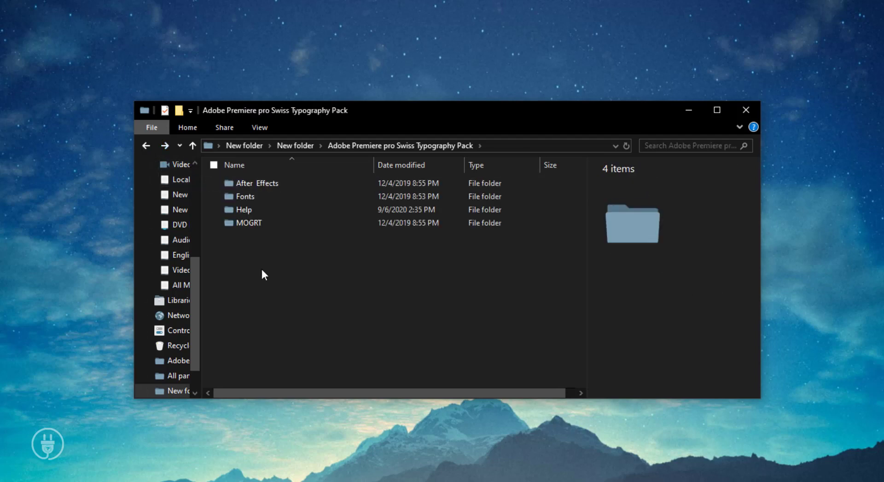
double_click(252, 223)
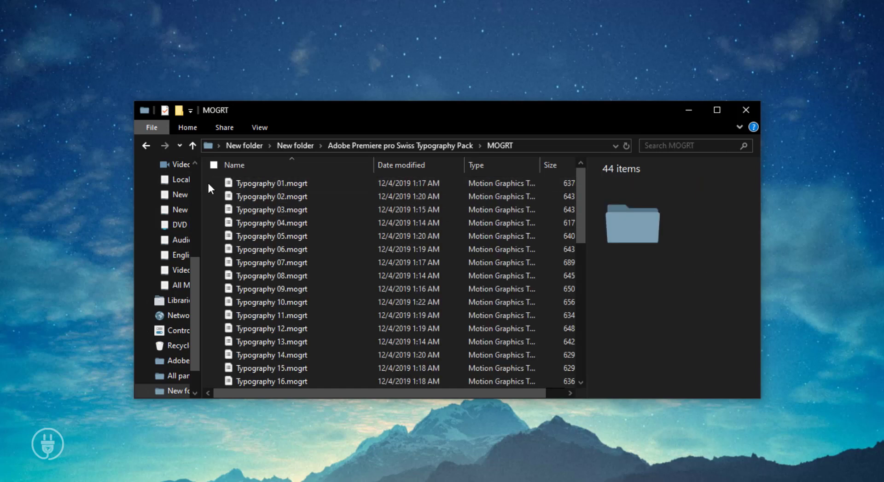
key("ctrl+a")
left_click(146, 145)
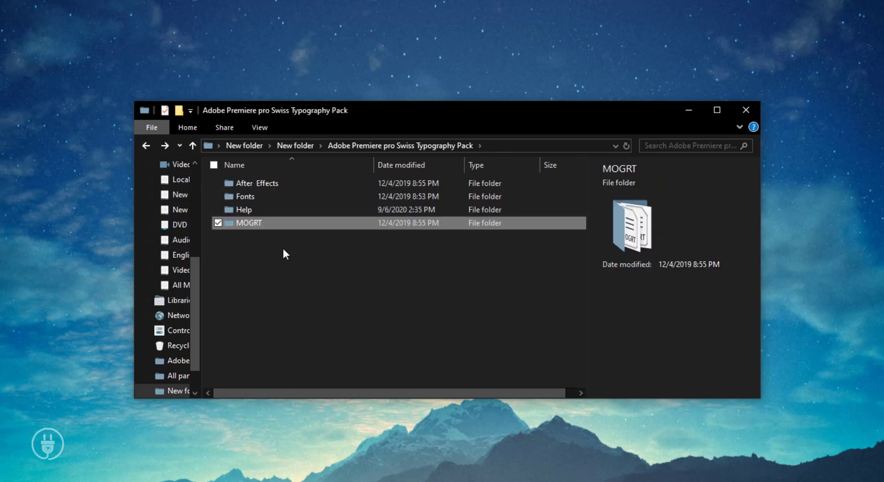
- Open a second File Explorer window and arrange both windows side by side
key("ctrl+n")
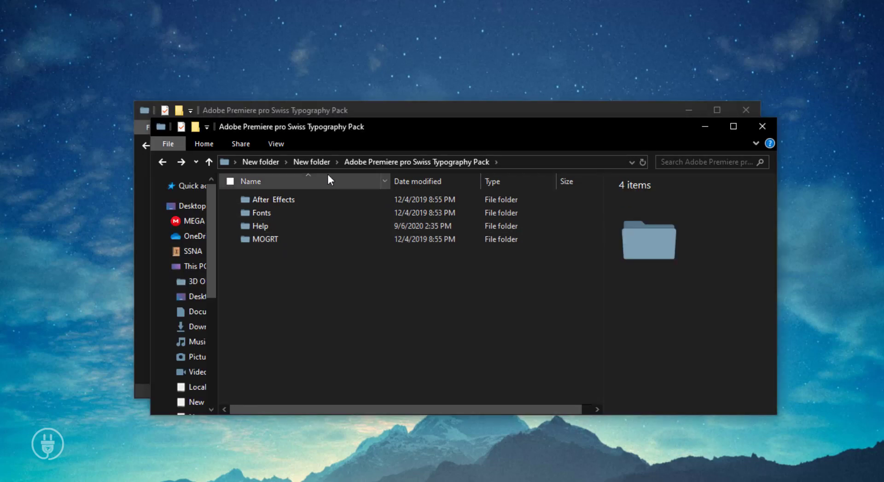
left_click_drag(406, 133, 418, 201)
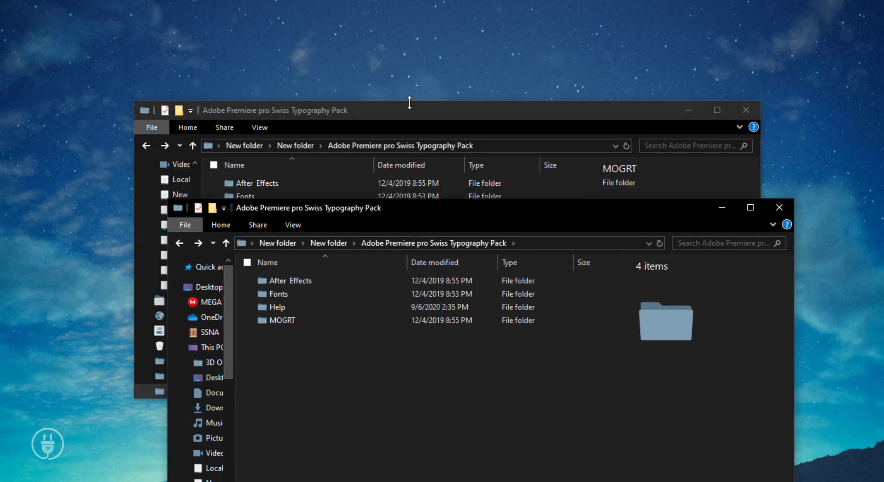
left_click_drag(409, 103, 366, 10)
left_click_drag(401, 211, 401, 188)
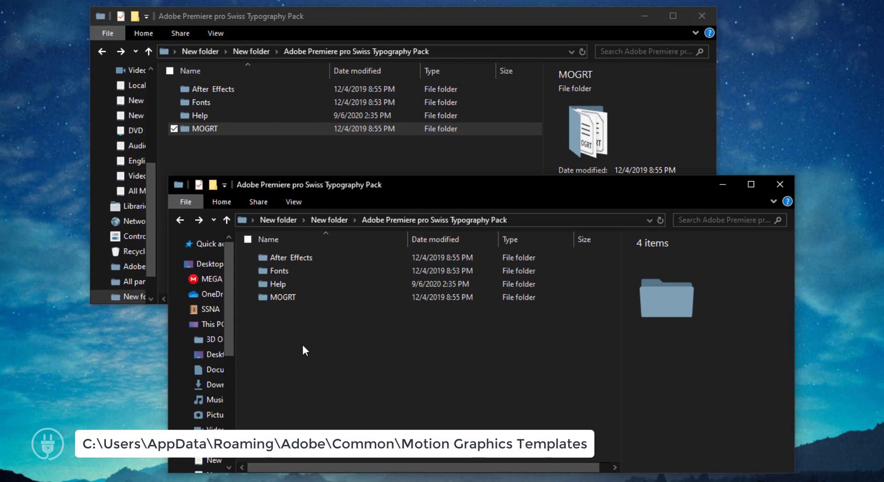
- Navigate the new window to AppData\Roaming\Adobe\Common\Motion Graphics Templates
left_click(210, 309)
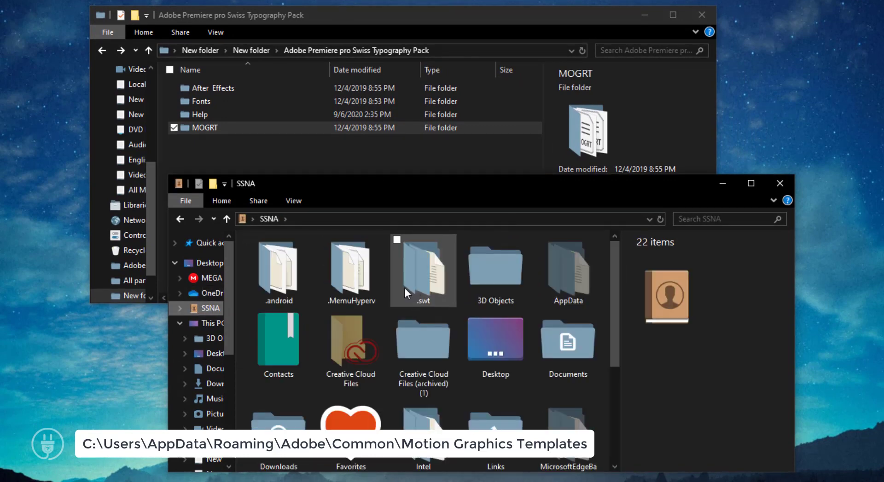
double_click(558, 302)
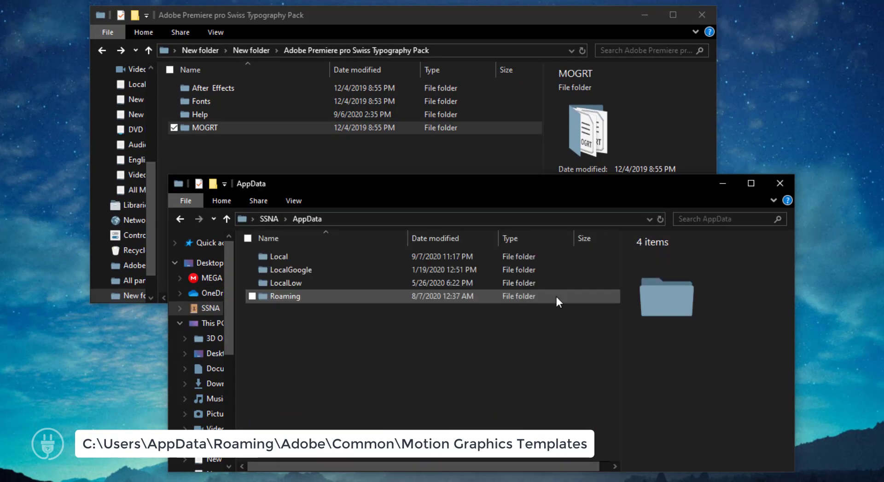
double_click(300, 296)
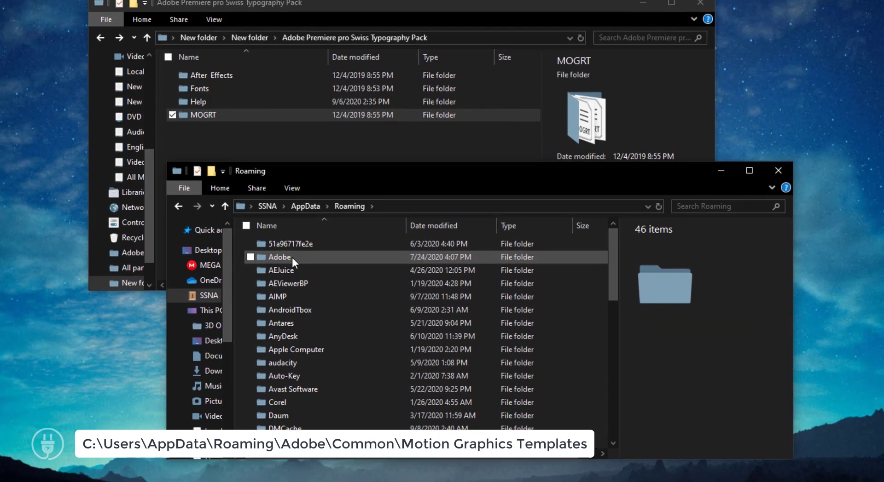
double_click(283, 270)
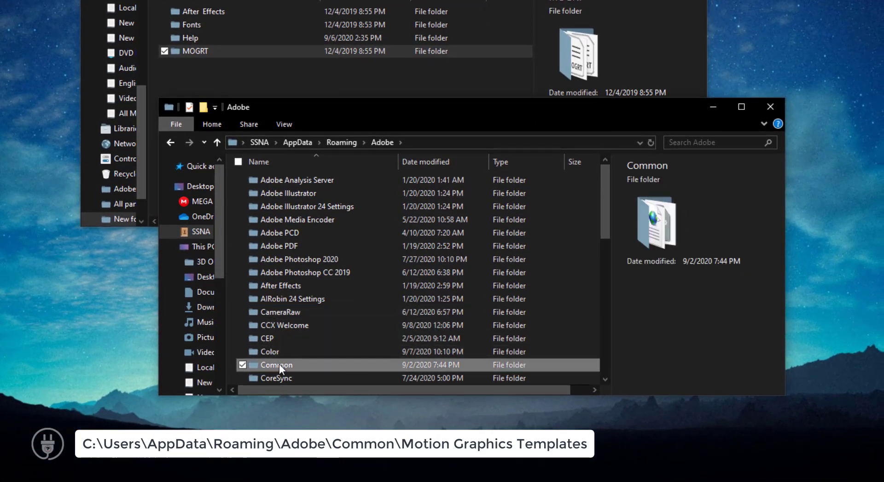
double_click(279, 368)
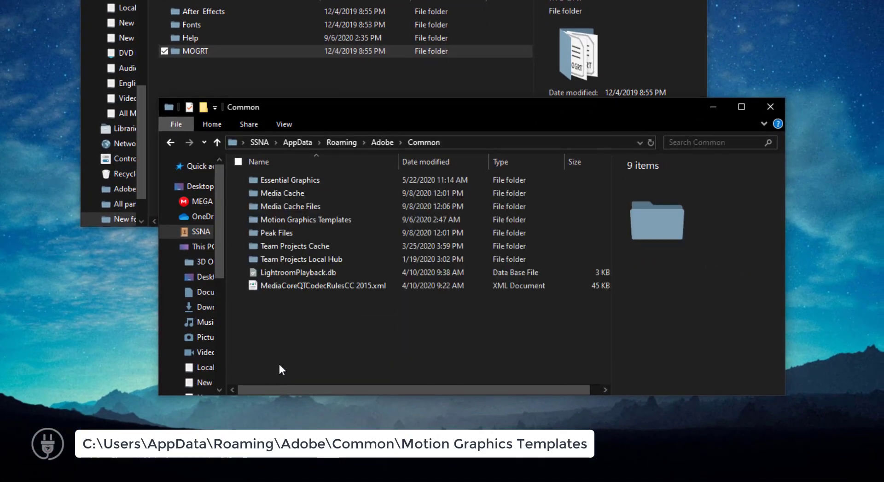
double_click(325, 218)
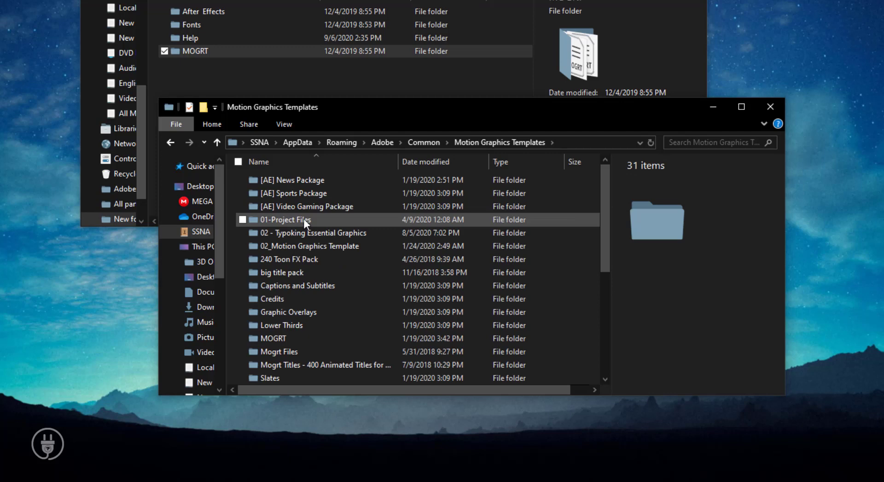
scroll(302, 219, "down", 5)
scroll(283, 215, "up", 2)
left_click(283, 215)
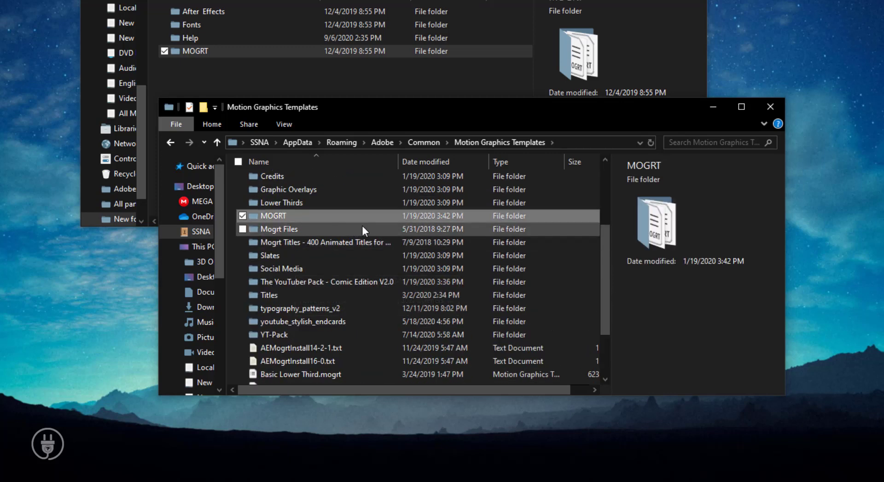
- Copy the pack's MOGRT folder into Motion Graphics Templates, replacing same-named files
left_click_drag(214, 52, 231, 244)
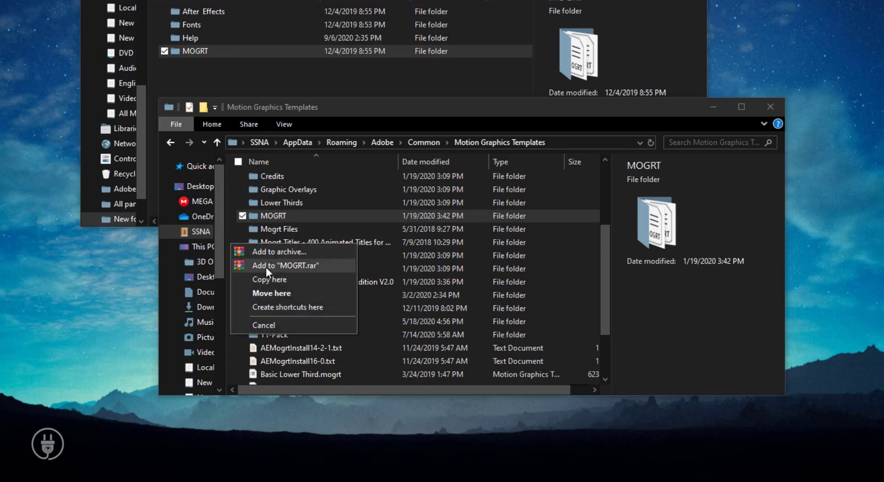
left_click(270, 280)
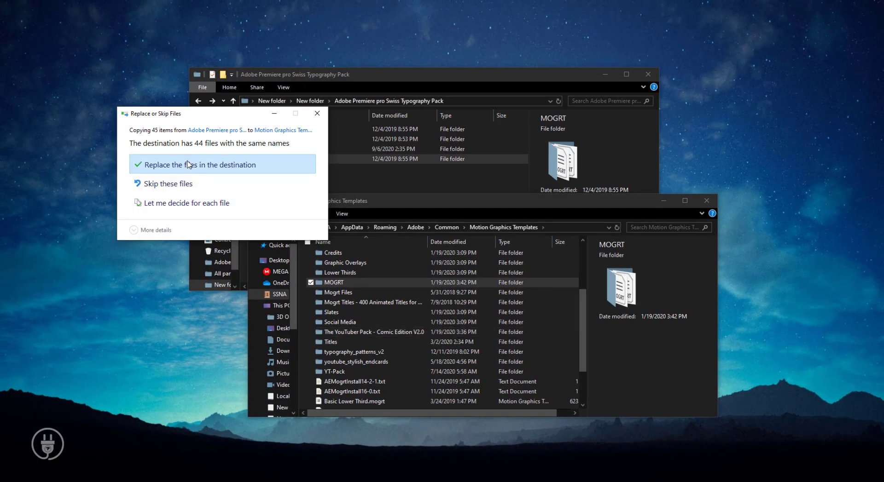
left_click(188, 165)
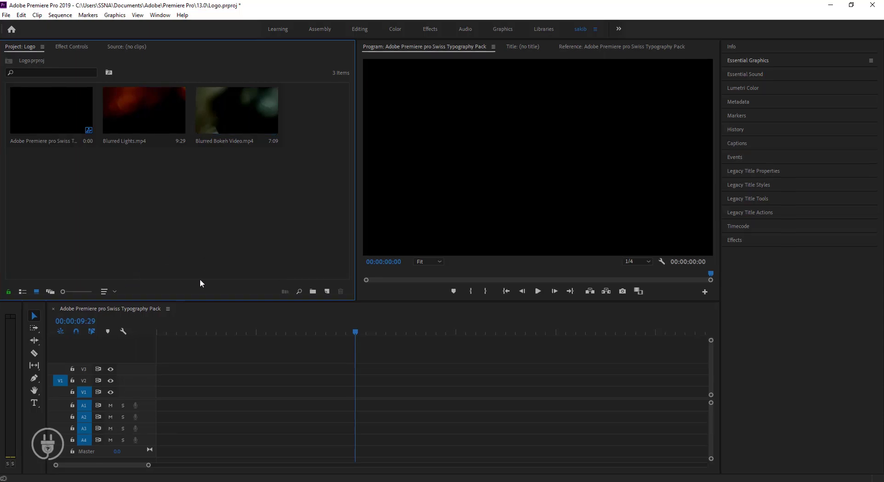
- Show the Essential Graphics panel and limit browsing to the Local Templates Folder
left_click(741, 63)
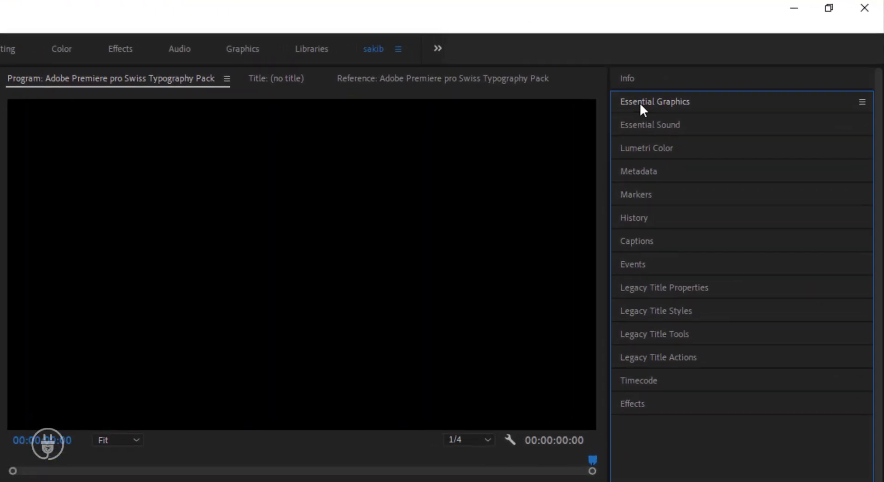
left_click(640, 103)
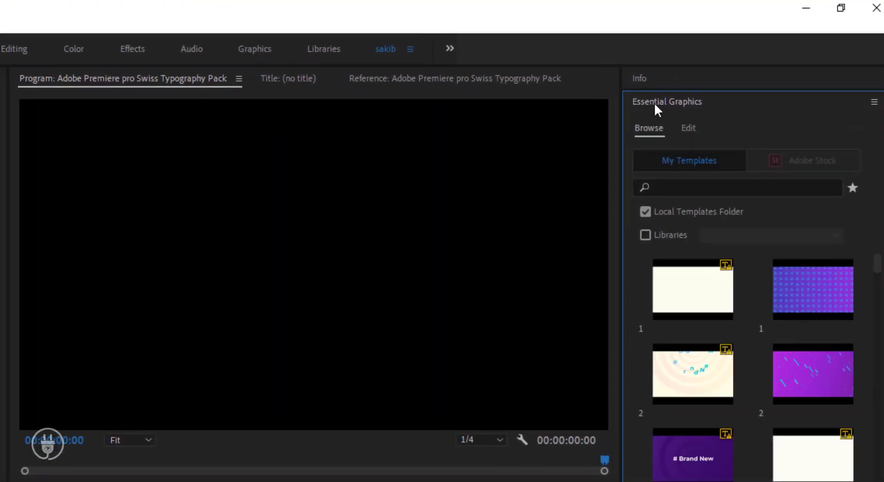
left_click(271, 25)
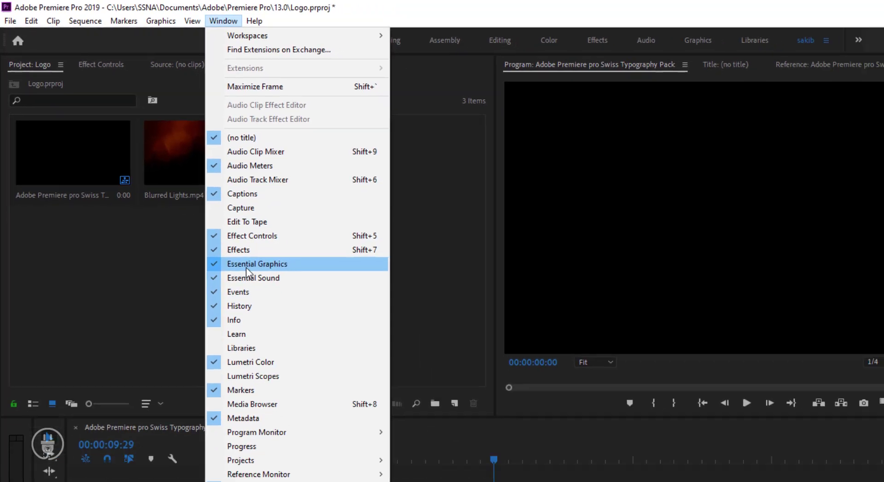
left_click(299, 322)
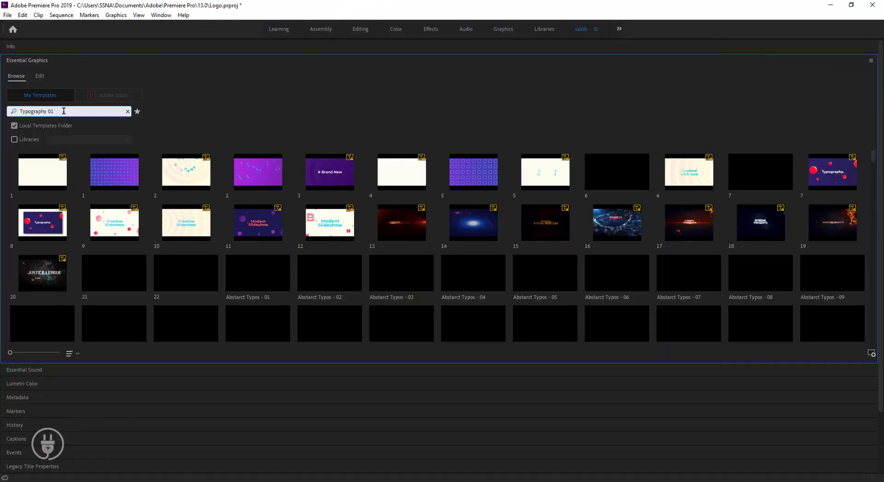
left_click(14, 126)
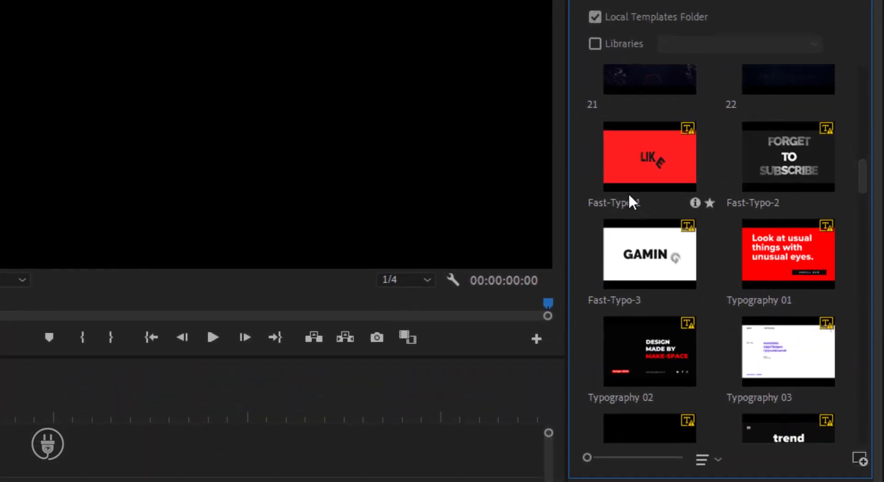
- Find Fast-Typo-3 in the template list and place it at the start of the timeline
left_click_drag(862, 183, 870, 251)
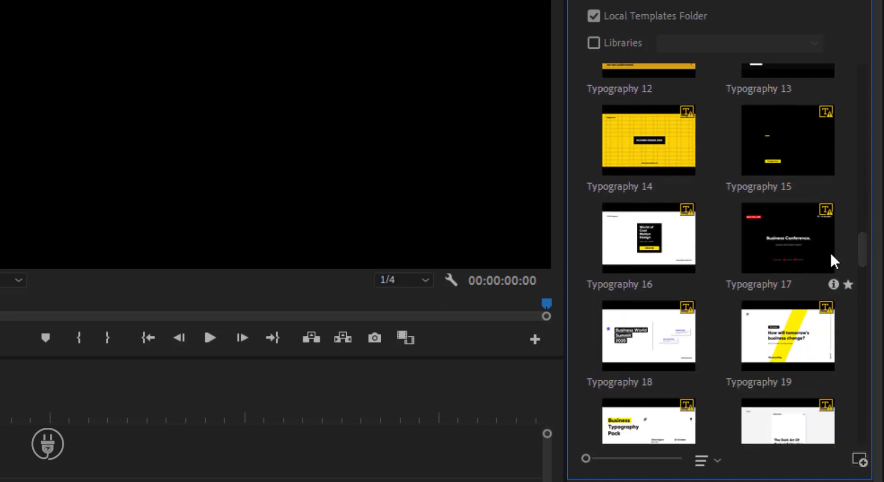
mouse_move(858, 268)
left_mouse_down()
mouse_move(862, 258)
mouse_move(873, 357)
left_mouse_up()
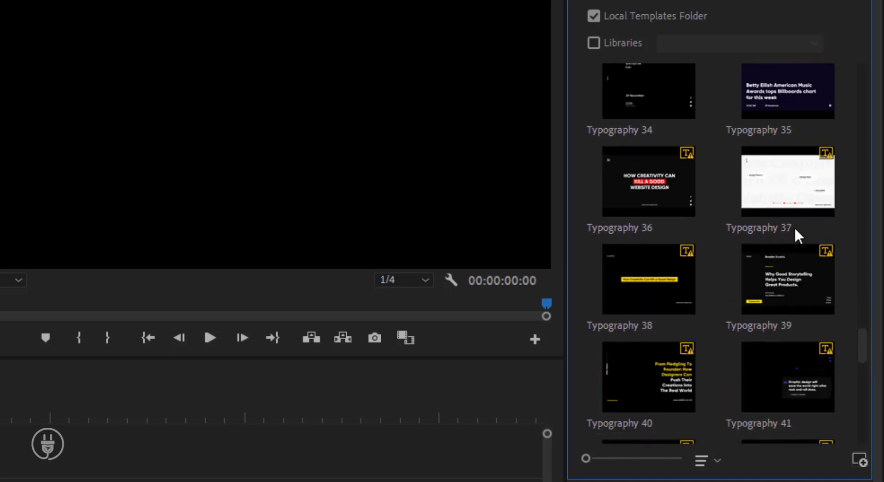
scroll(783, 236, "up", 2)
scroll(795, 229, "up", 2)
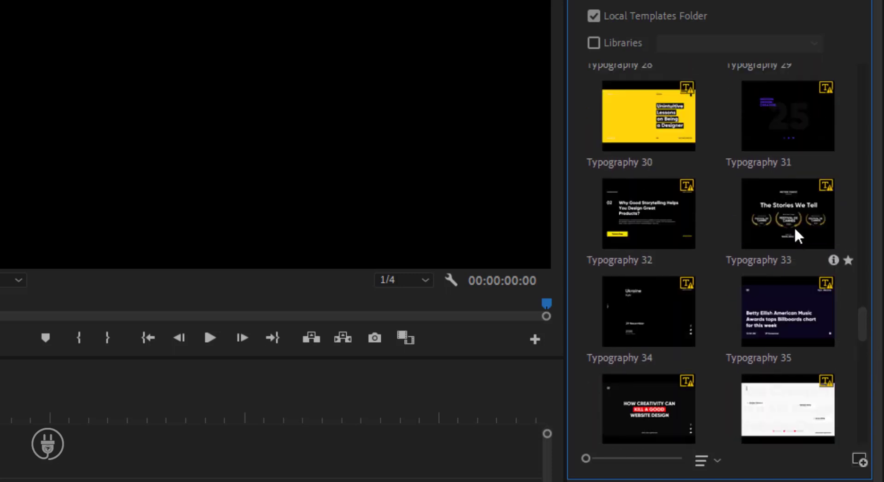
scroll(794, 228, "up", 3)
scroll(794, 229, "up", 1)
scroll(792, 228, "up", 1)
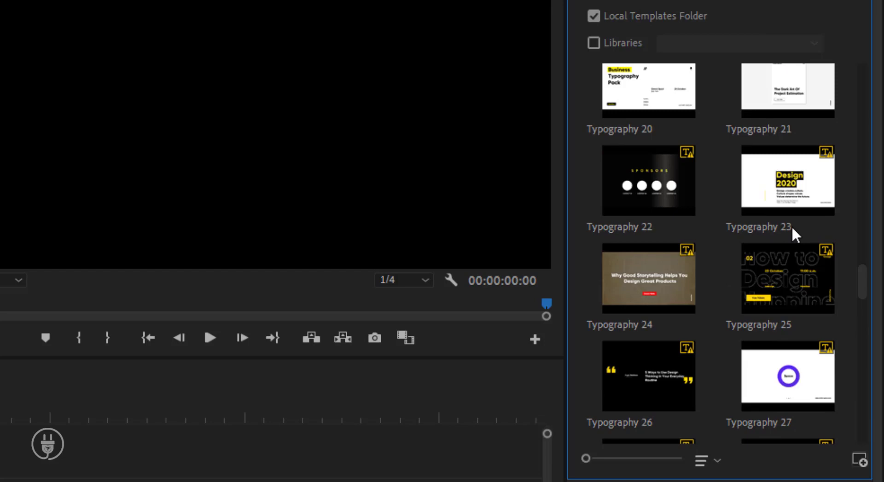
scroll(792, 228, "up", 1)
scroll(792, 228, "up", 1)
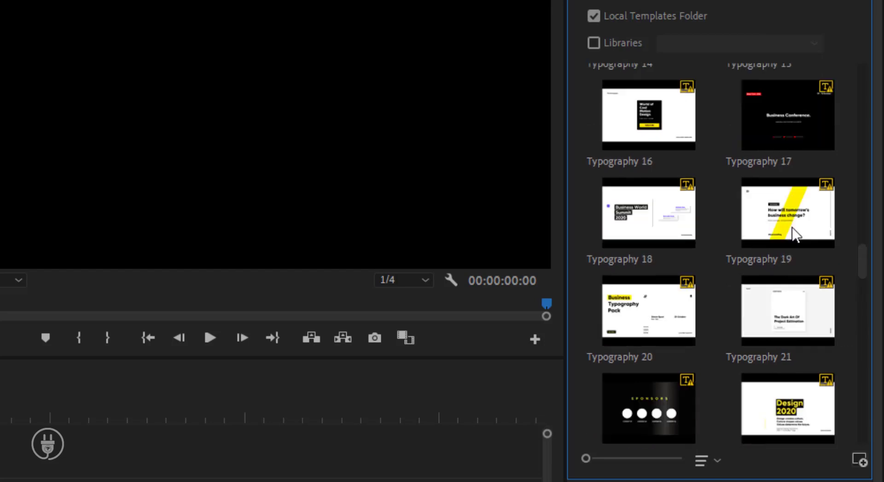
scroll(792, 227, "up", 1)
scroll(792, 228, "up", 1)
scroll(792, 227, "up", 1)
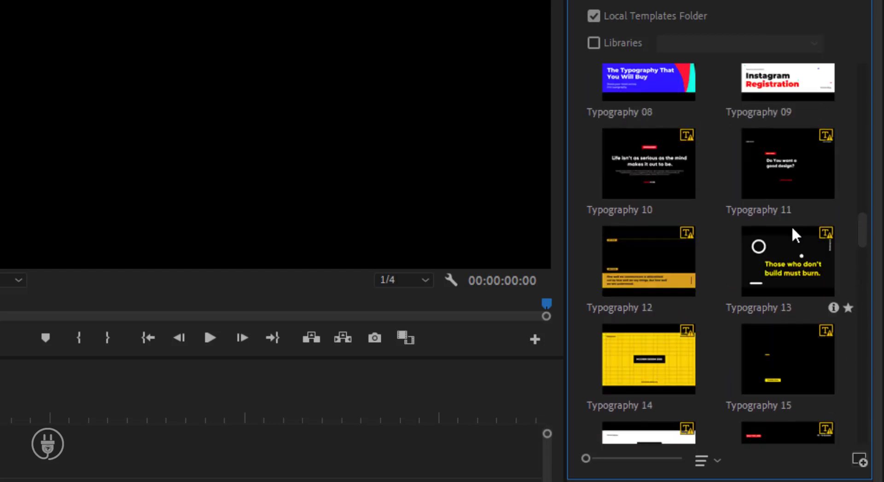
scroll(791, 225, "up", 2)
scroll(791, 226, "up", 1)
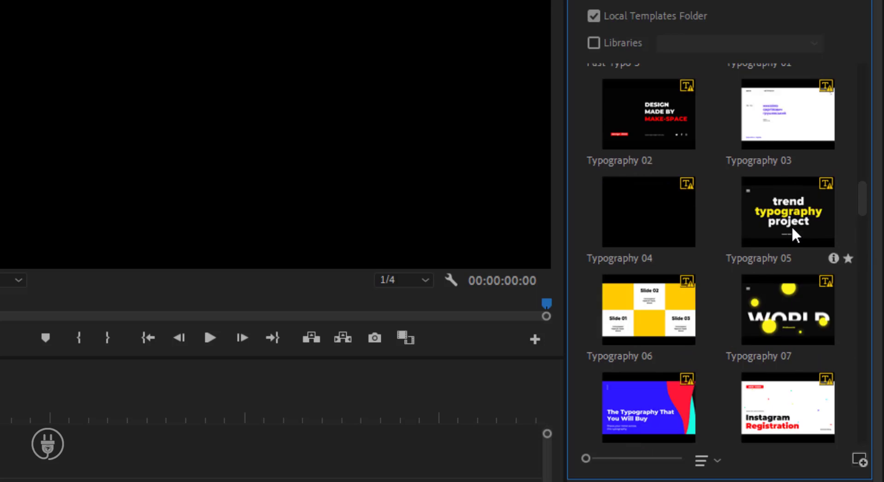
scroll(792, 227, "up", 1)
mouse_move(662, 134)
left_mouse_down()
mouse_move(625, 309)
mouse_move(285, 469)
left_mouse_up()
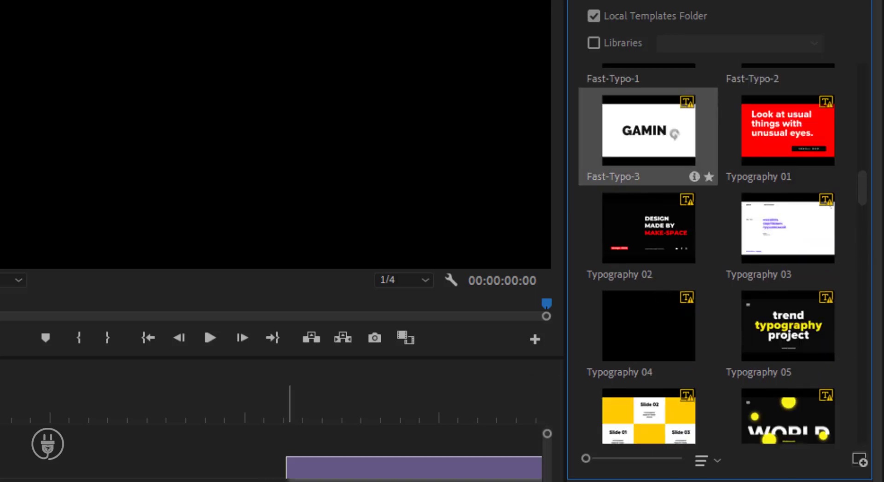
mouse_move(71, 478)
left_mouse_down()
mouse_move(253, 393)
mouse_move(158, 392)
left_mouse_up()
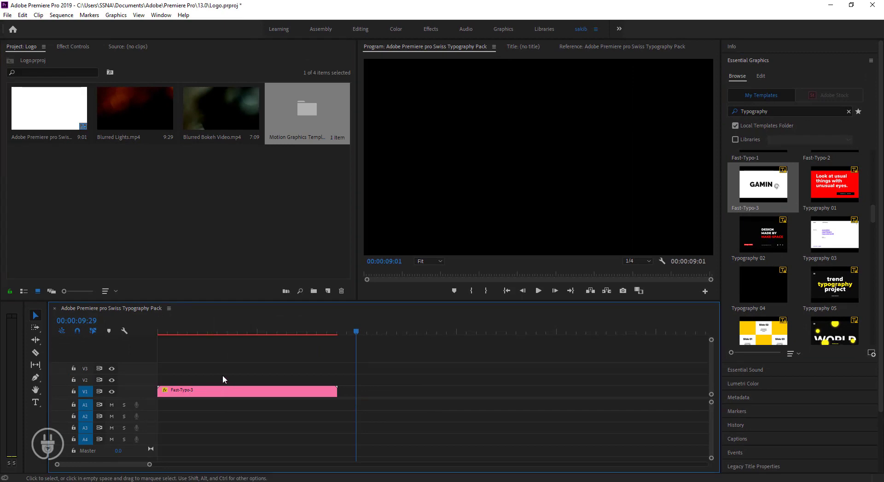
- Start the Fast-Typo-3 clip at 00:00, set its Motion Scale to 50, and preview it
left_click_drag(223, 331, 158, 335)
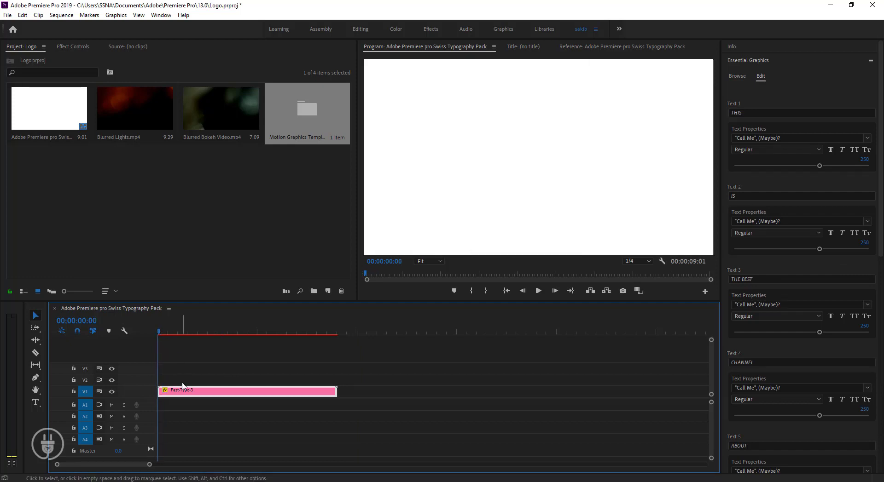
left_click(71, 47)
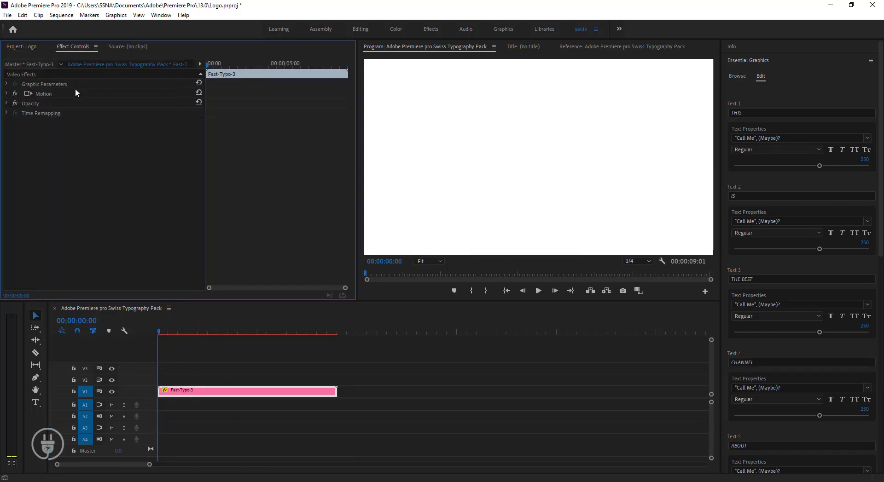
left_click(6, 94)
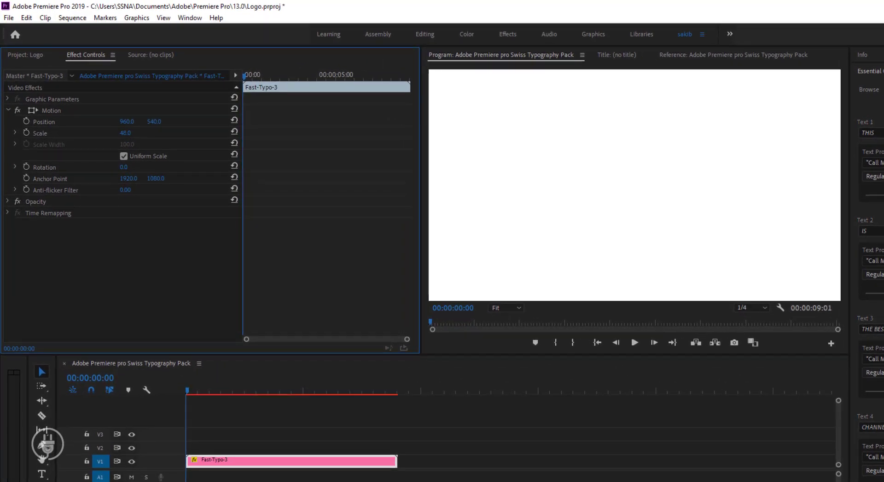
mouse_move(125, 132)
left_mouse_down()
mouse_move(118, 133)
mouse_move(138, 132)
left_mouse_up()
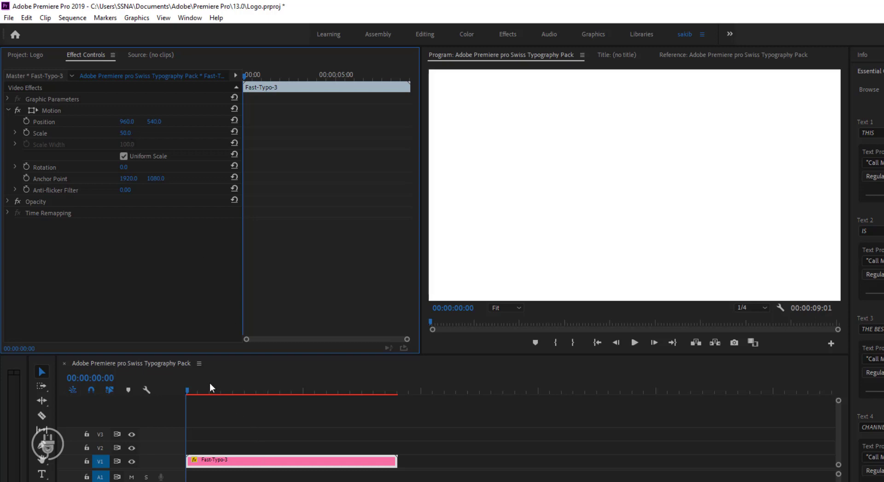
left_click_drag(189, 388, 380, 435)
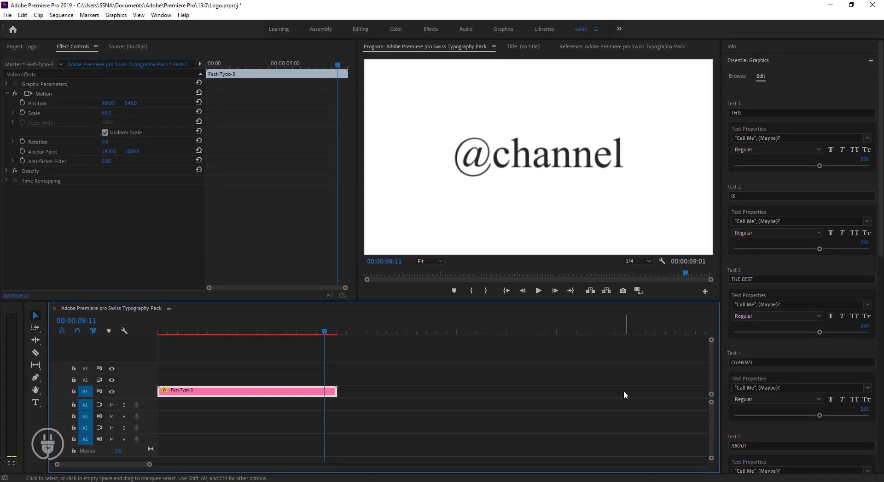
- Review the Fast-Typo-3 text fields and open its background colour picker
left_click(739, 113)
scroll(805, 323, "down", 5)
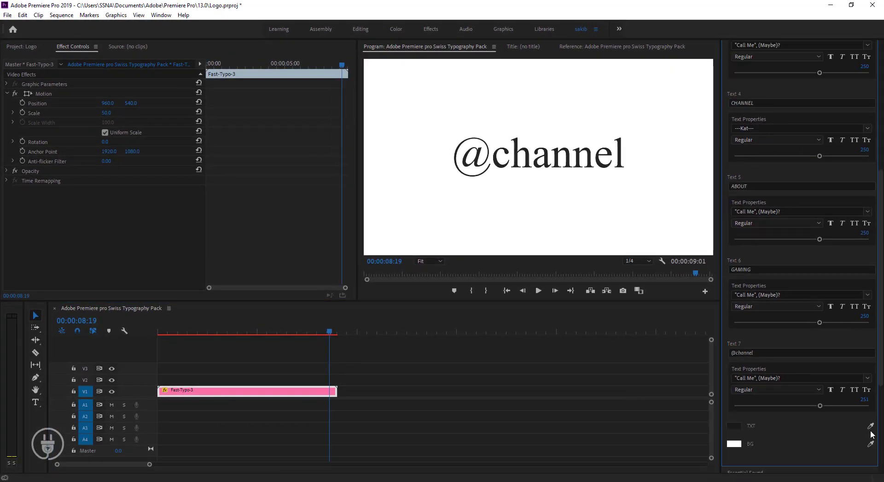
left_click(733, 444)
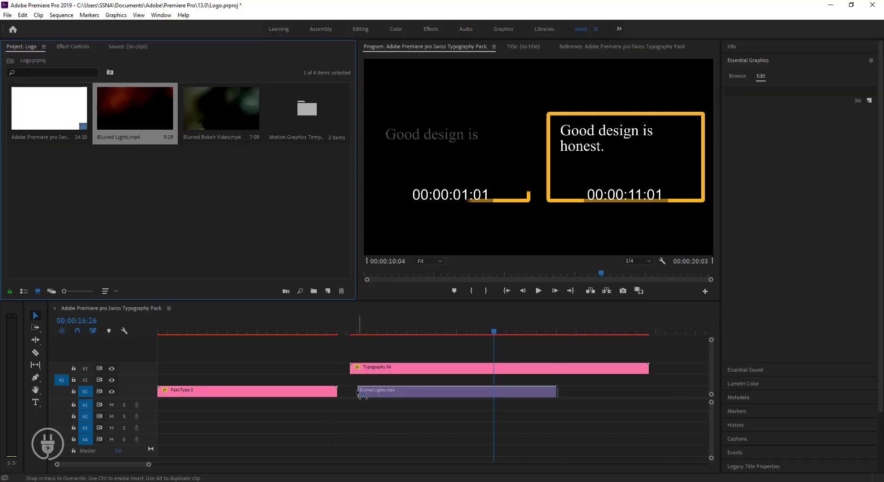
- Place Blurred Lights.mp4 on V1 under Typography 04 and preview them together
left_click_drag(437, 399, 363, 391)
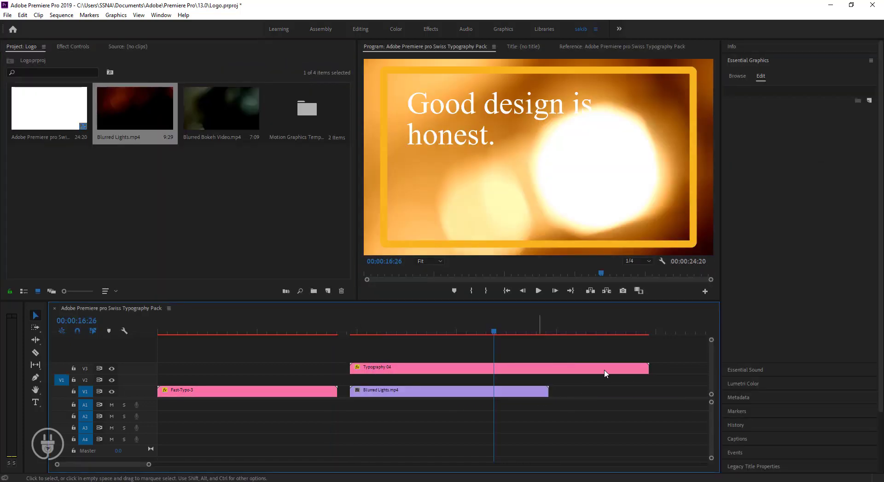
left_click(357, 330)
left_click_drag(360, 327, 399, 337)
- Replace the Typography 04 text lines with '1' and '2' and review the result
left_click(455, 370)
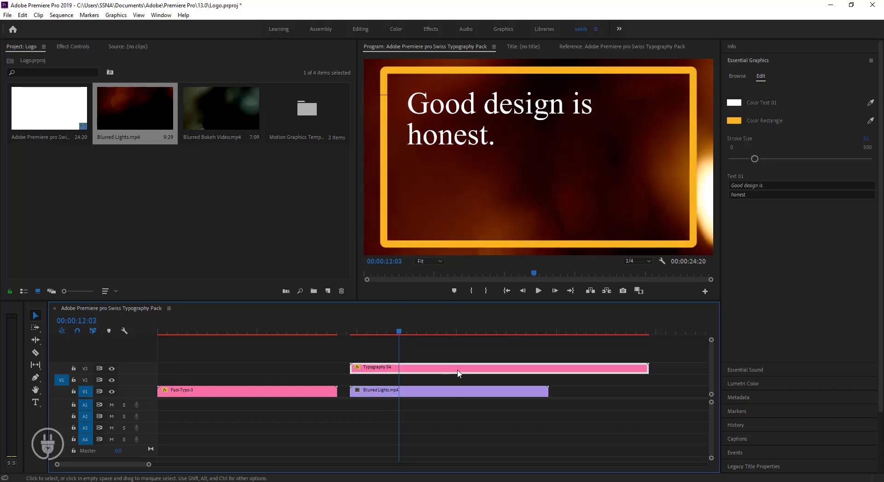
double_click(761, 186)
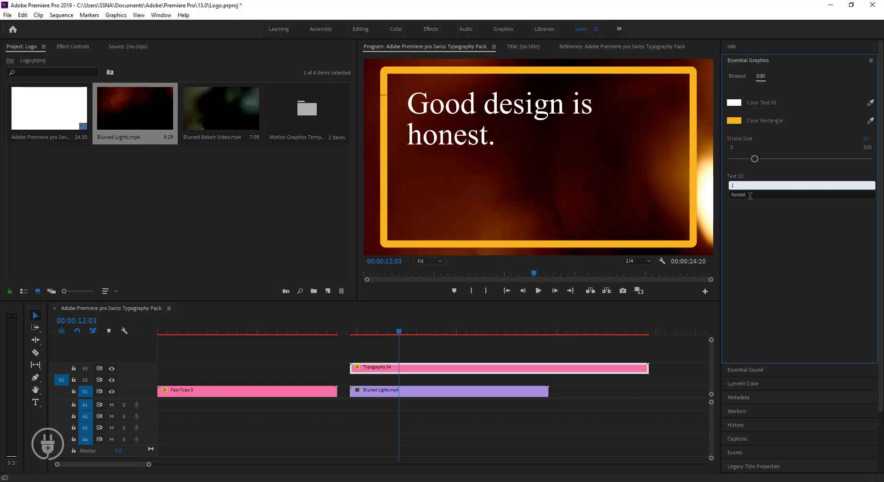
left_click(750, 195)
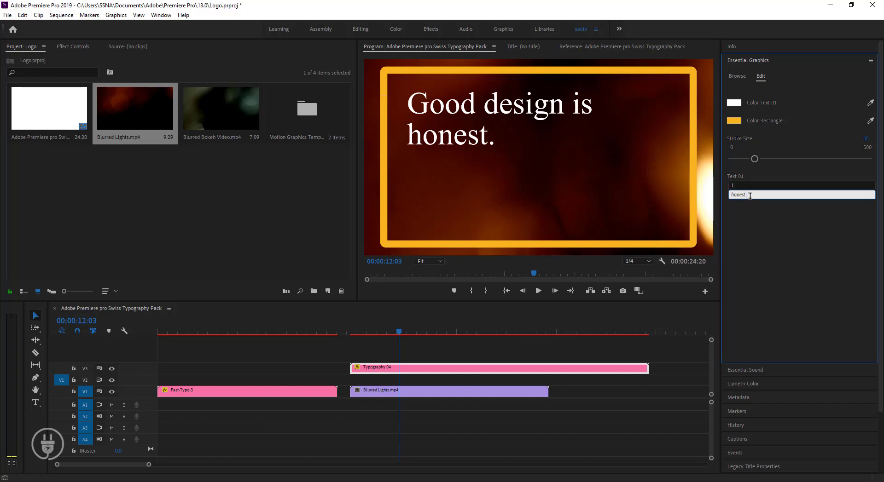
left_click_drag(749, 195, 725, 195)
left_click(770, 225)
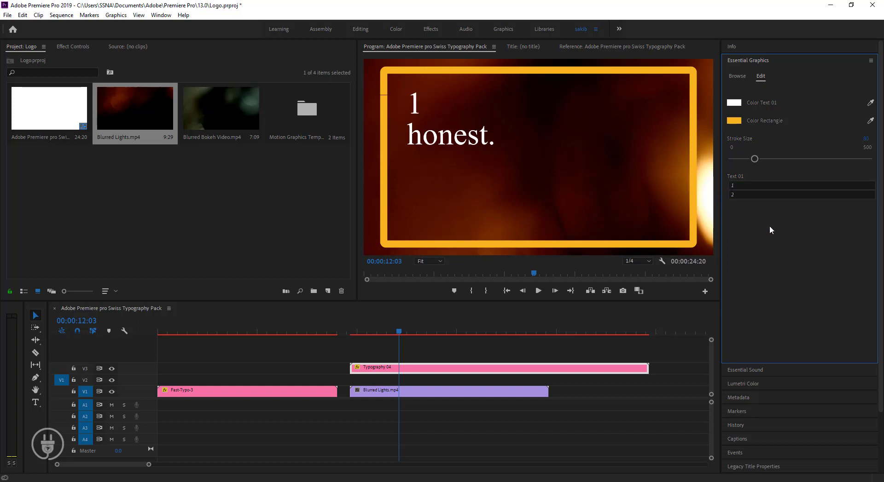
mouse_move(358, 330)
left_mouse_down()
mouse_move(407, 337)
mouse_move(353, 337)
left_mouse_up()
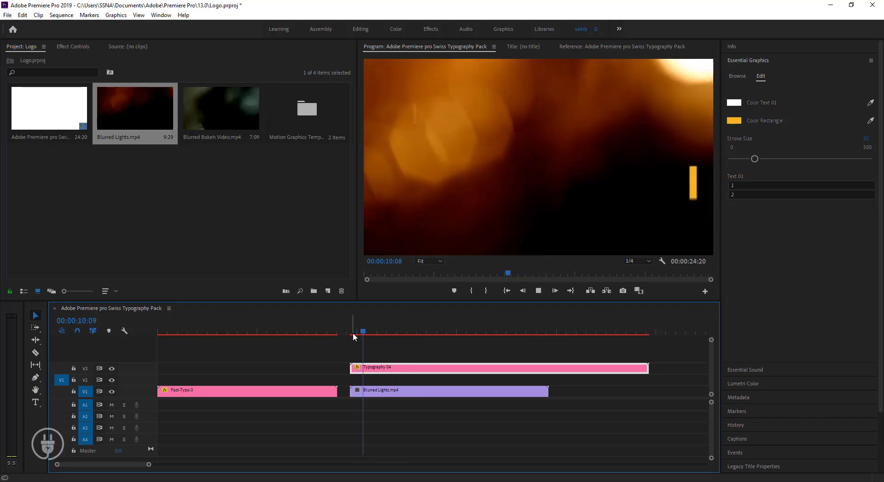
- Move Typography 04 from V3 to V2 above Blurred Lights and play it back
left_click(353, 332)
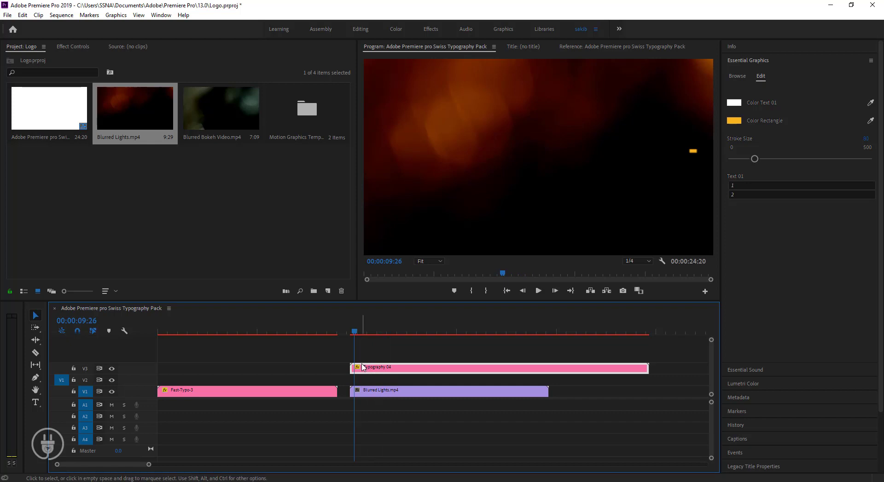
left_click_drag(363, 367, 362, 379)
left_click(350, 331)
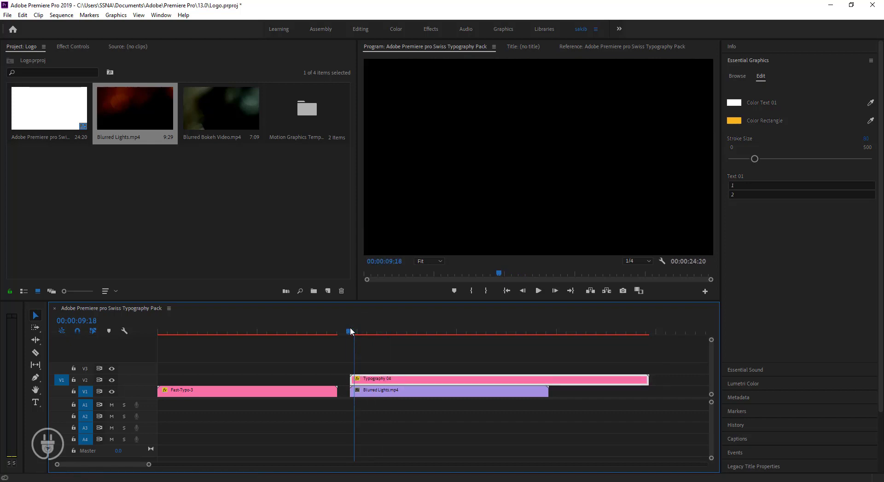
key("space")
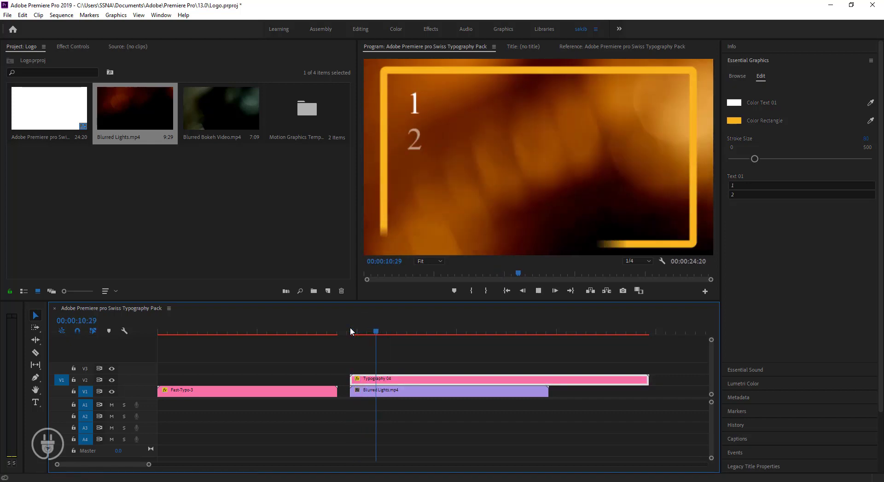